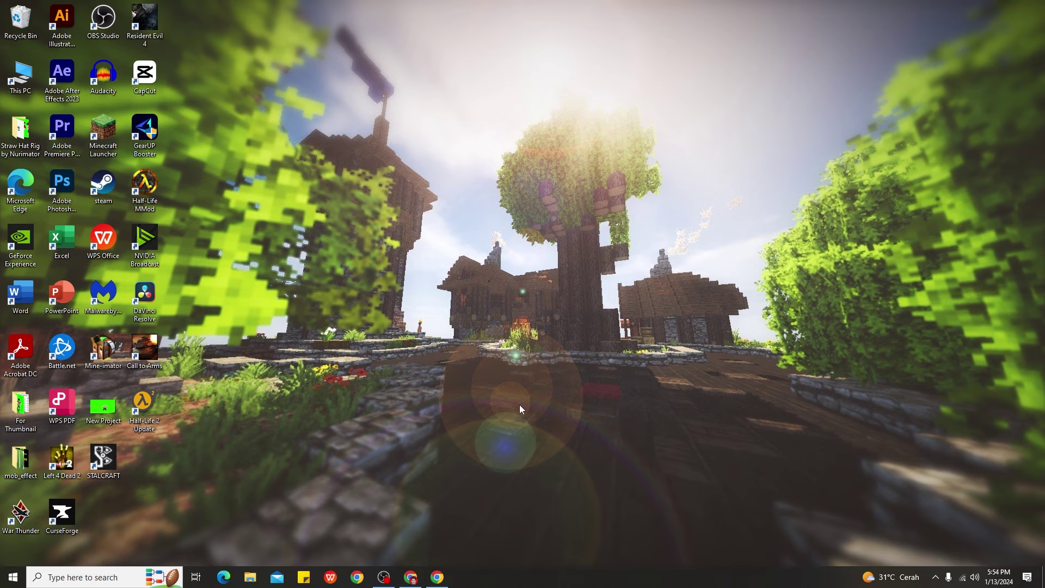
# Open the Fresh Animations CurseForge page from the search results and find the FA 1.8.1 main file
pyautogui.click(437, 577)
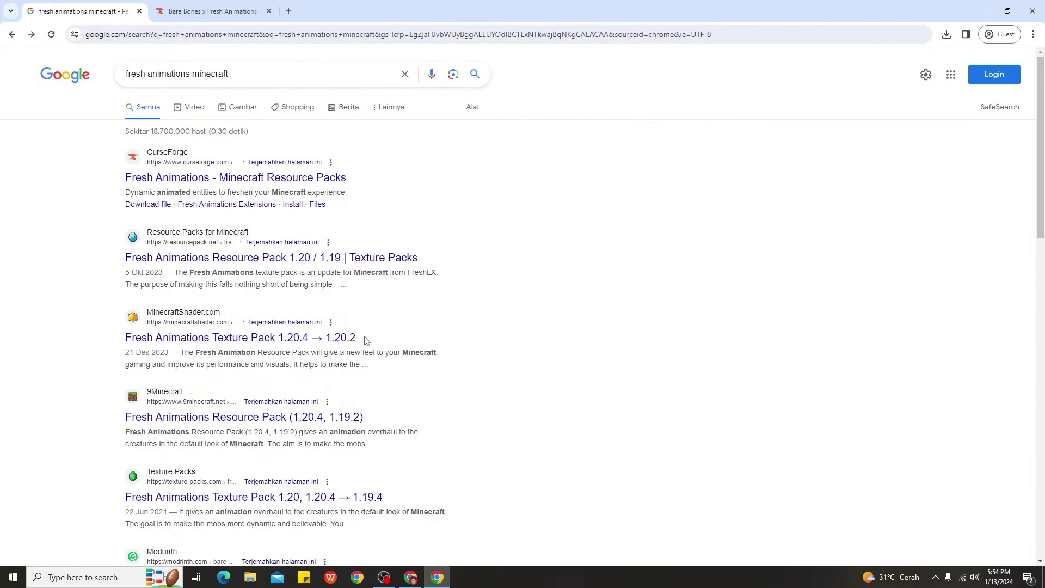
pyautogui.click(172, 181)
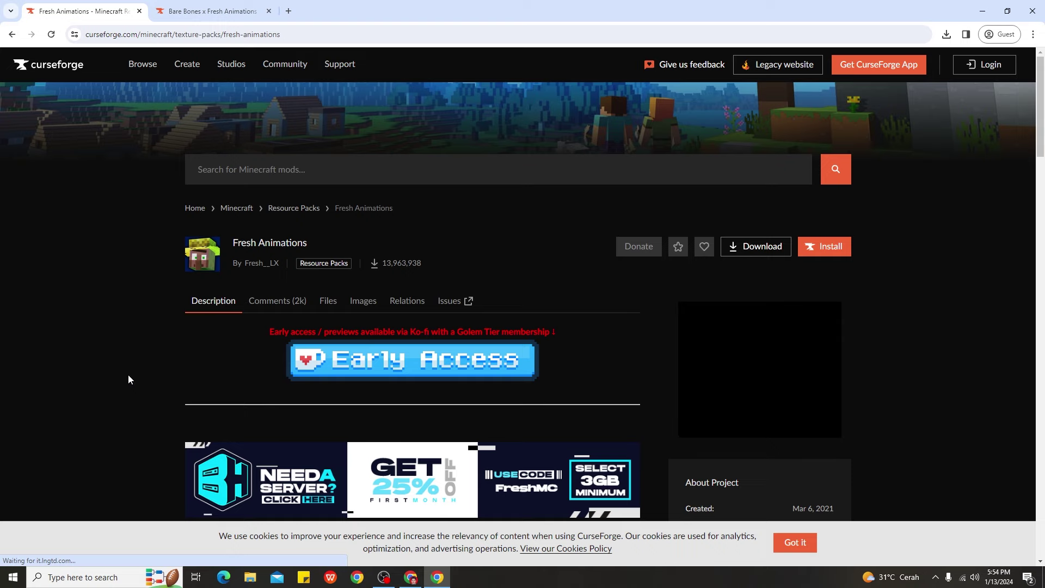
pyautogui.scroll(-15, 428, 369)
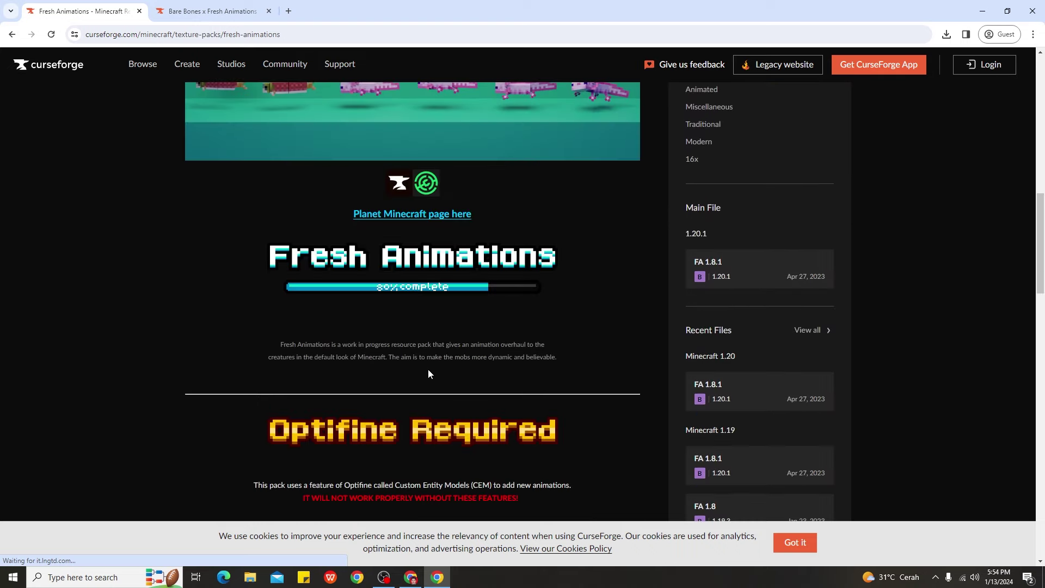
pyautogui.scroll(1, 366, 251)
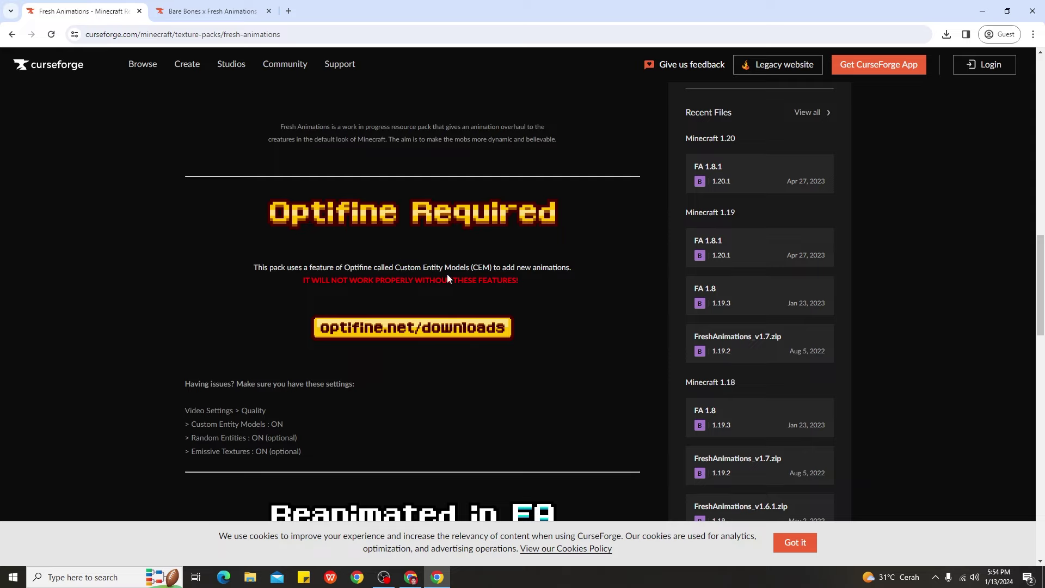
pyautogui.scroll(3, 447, 278)
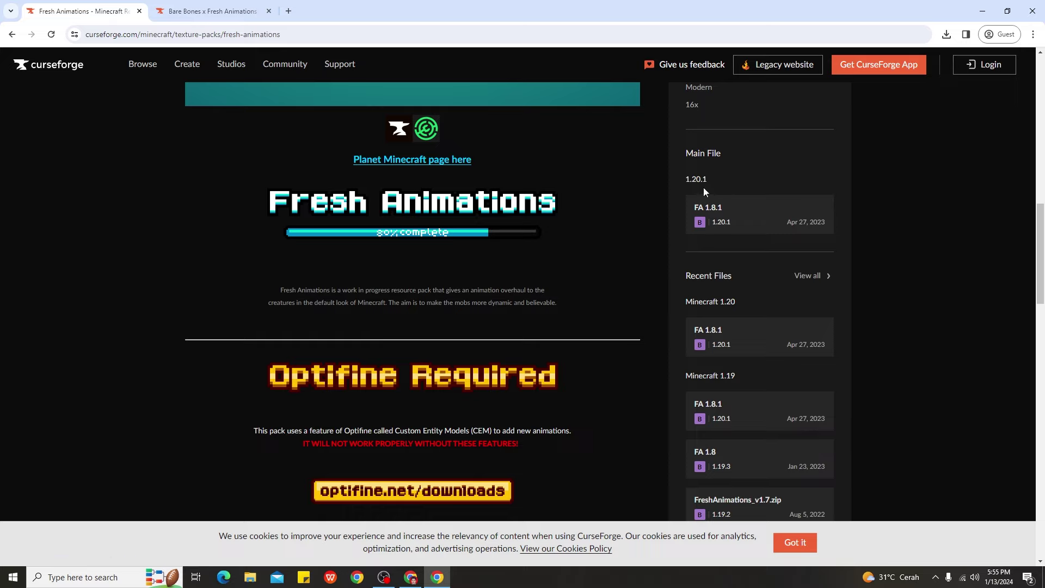
# Download the FA 1.8.1 FreshAnimations zip to Downloads, then go back to the Fresh Animations project page
pyautogui.click(727, 210)
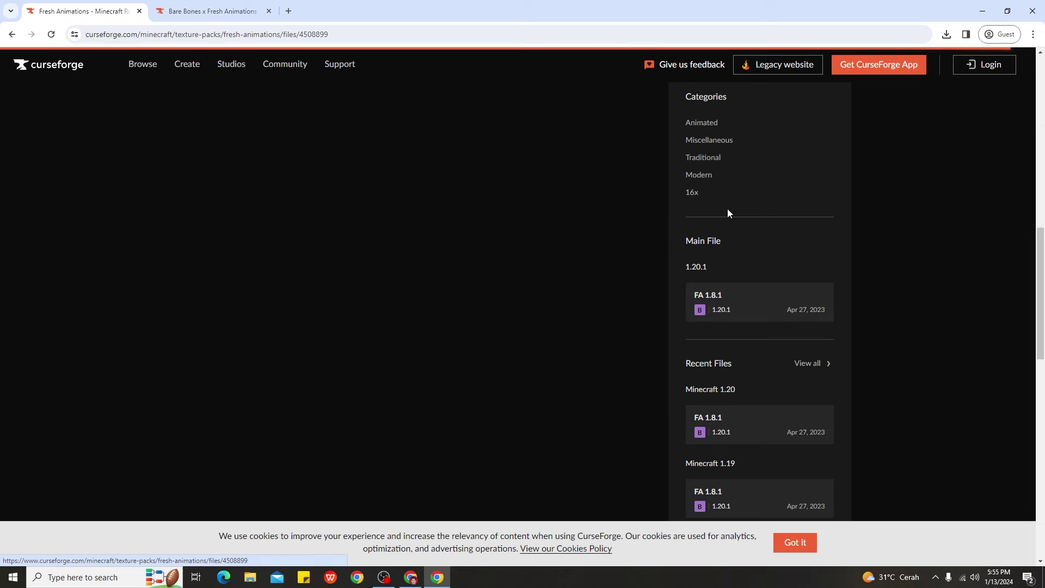
pyautogui.click(555, 174)
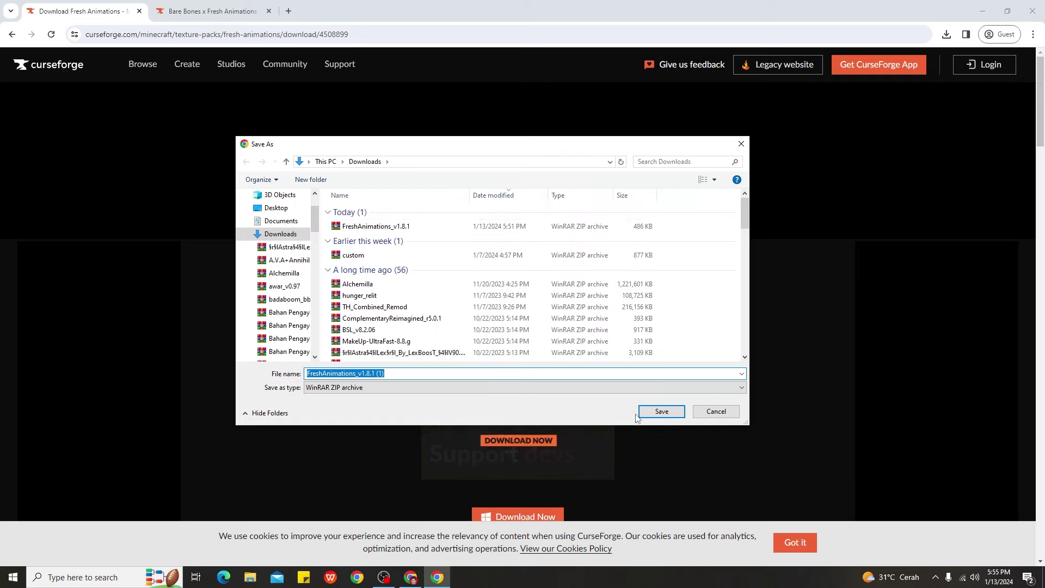
pyautogui.click(651, 413)
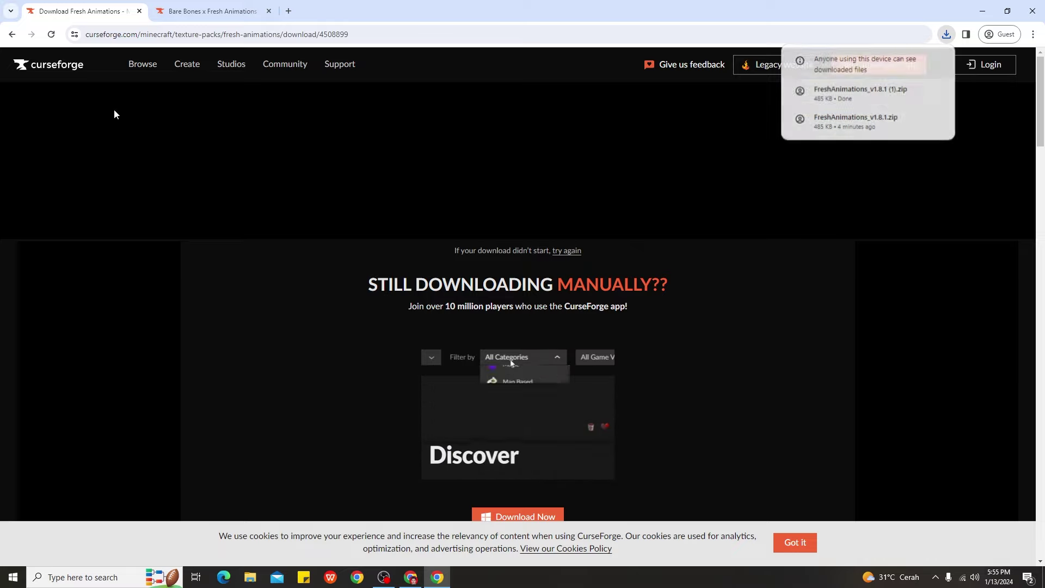
pyautogui.hotkey('alt', 'Left')
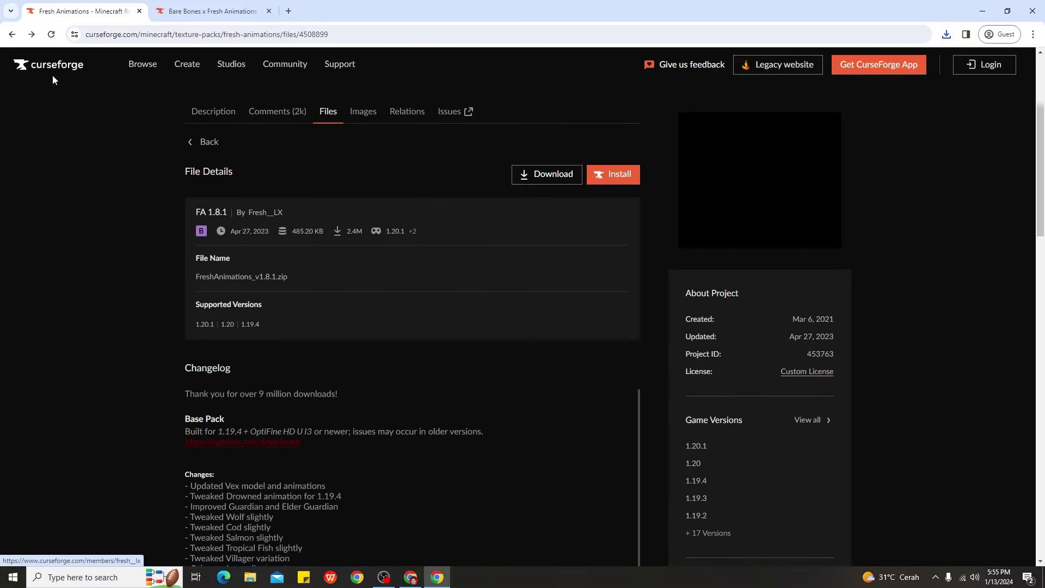
pyautogui.click(12, 33)
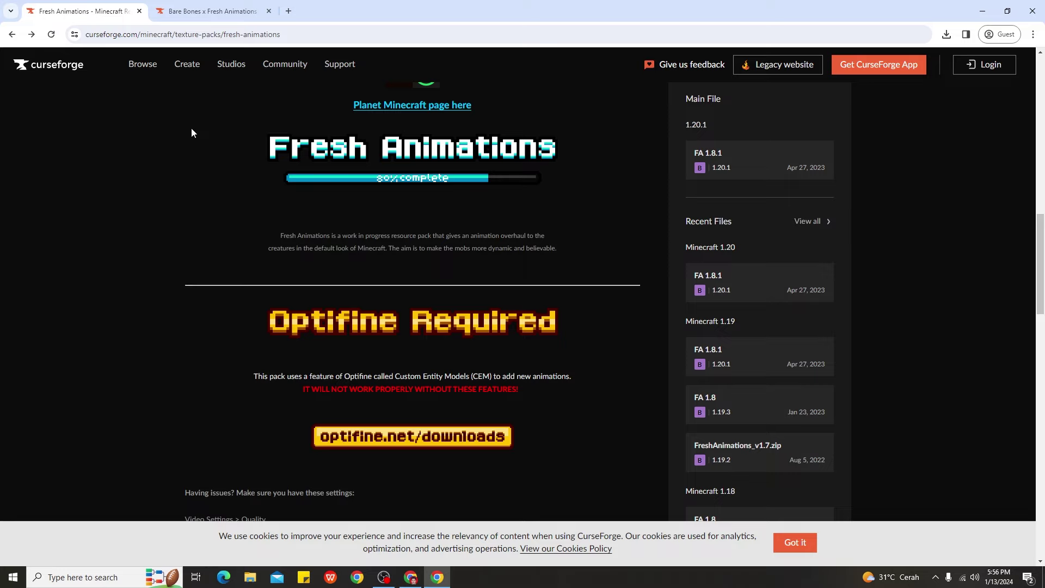
# Switch to the tab showing the Bare Bones x Fresh Animations CurseForge page
pyautogui.click(213, 11)
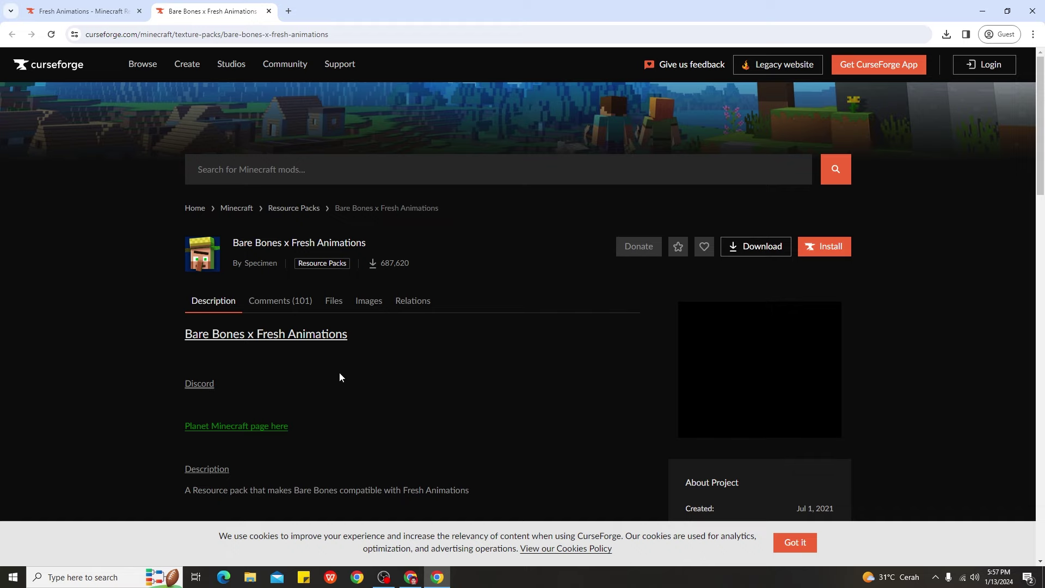
# Scroll the Bare Bones x Fresh Animations page to the How To Use load-order image
pyautogui.scroll(-3, 339, 375)
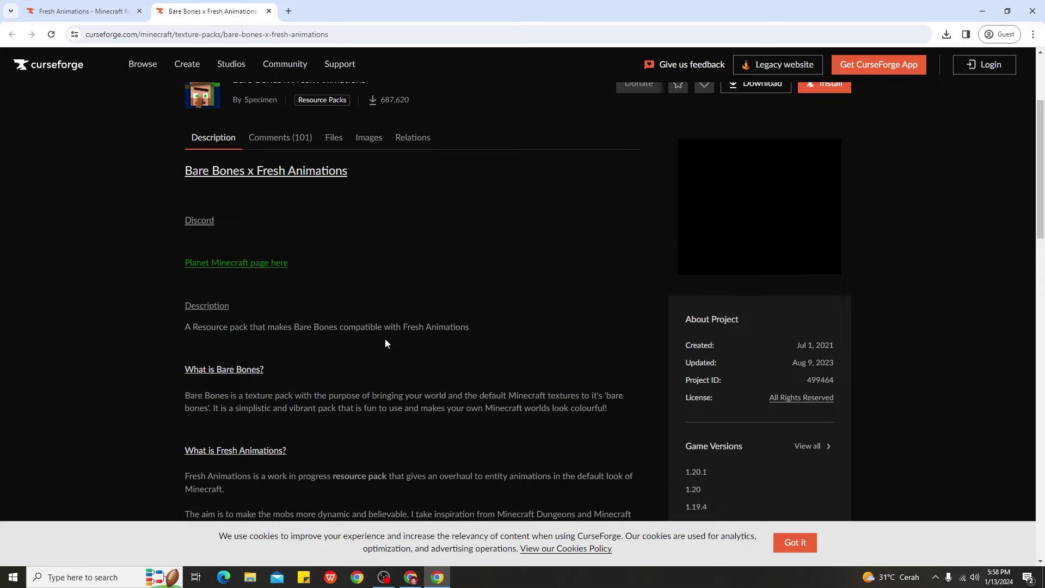
pyautogui.scroll(3, 385, 343)
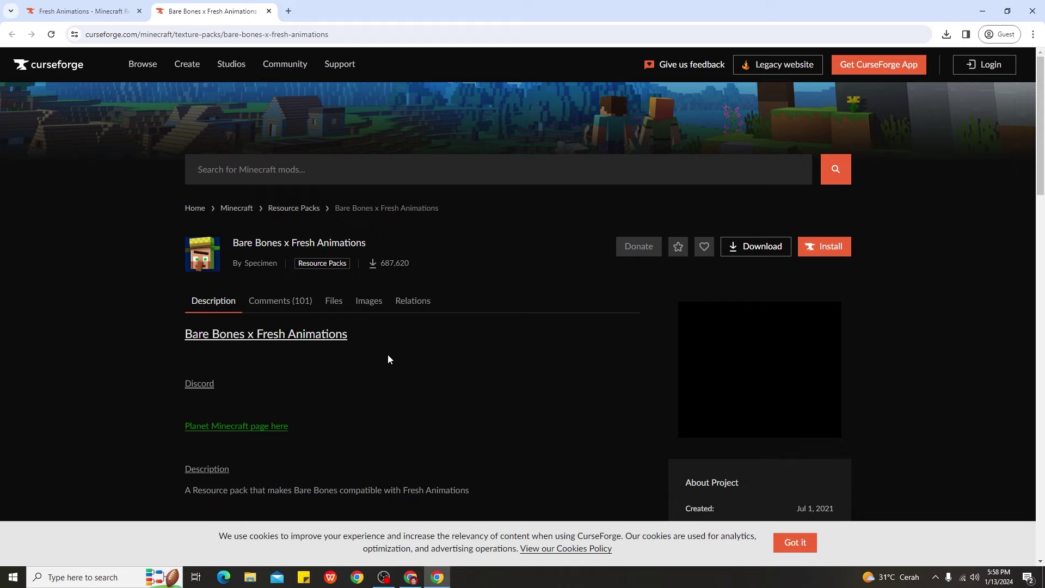
pyautogui.scroll(-12, 395, 373)
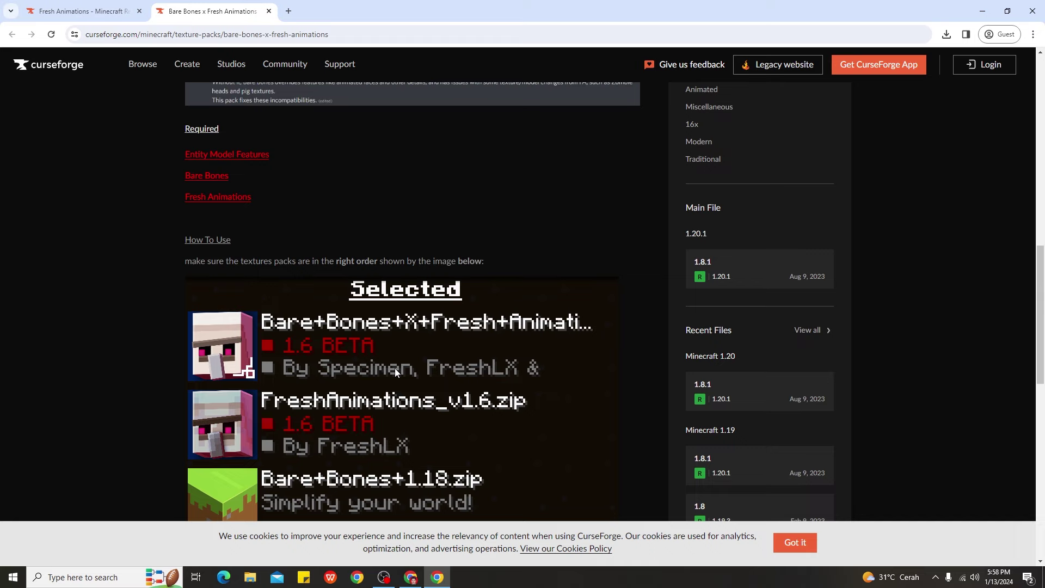
pyautogui.scroll(-4, 394, 368)
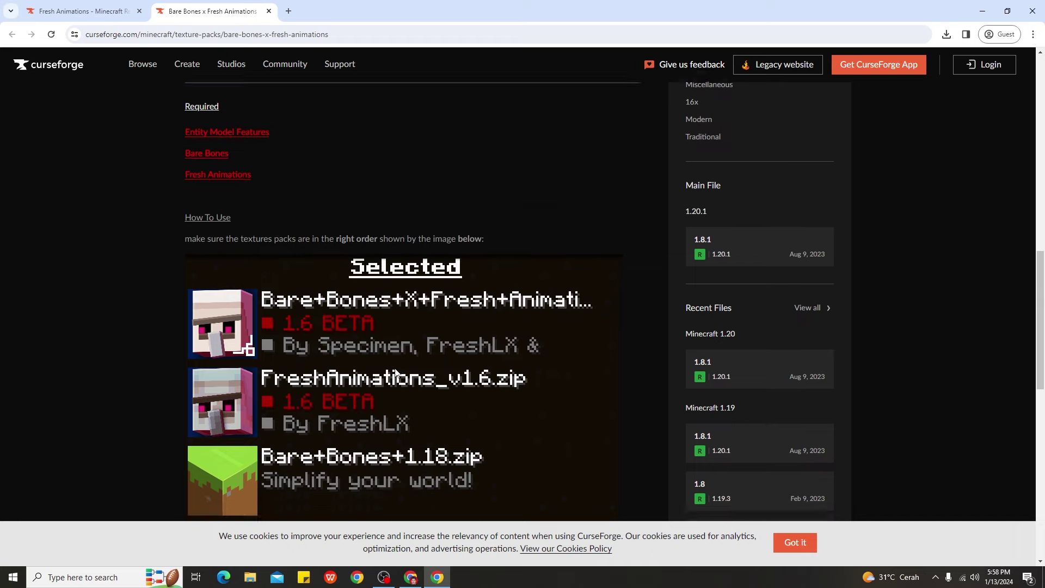
pyautogui.scroll(2, 394, 371)
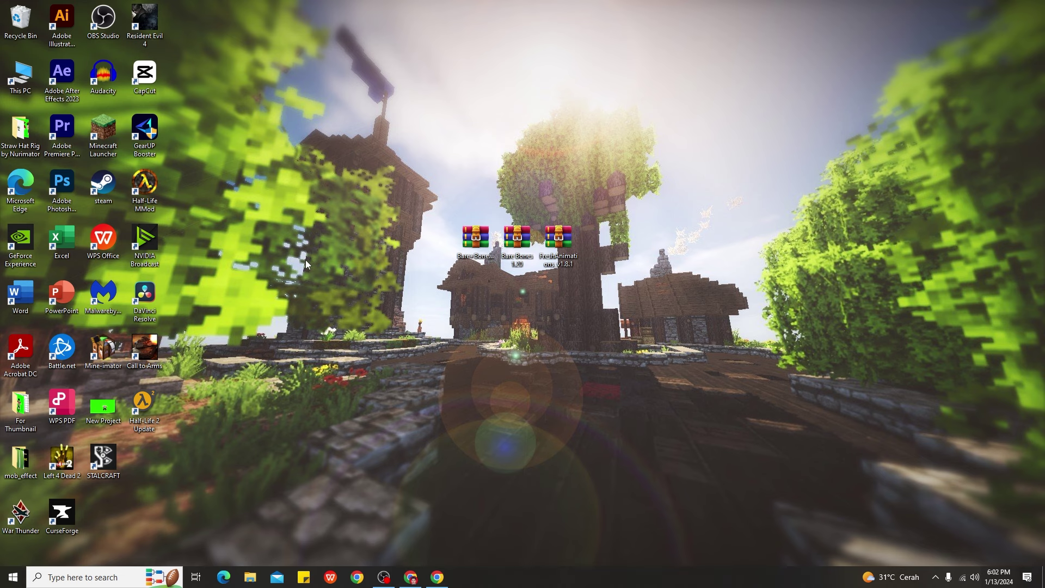
# Use Run to reach AppData, then open Roaming\.minecraft and scroll to the resourcepacks folder
pyautogui.press('super+r')
pyautogui.press('super+r')
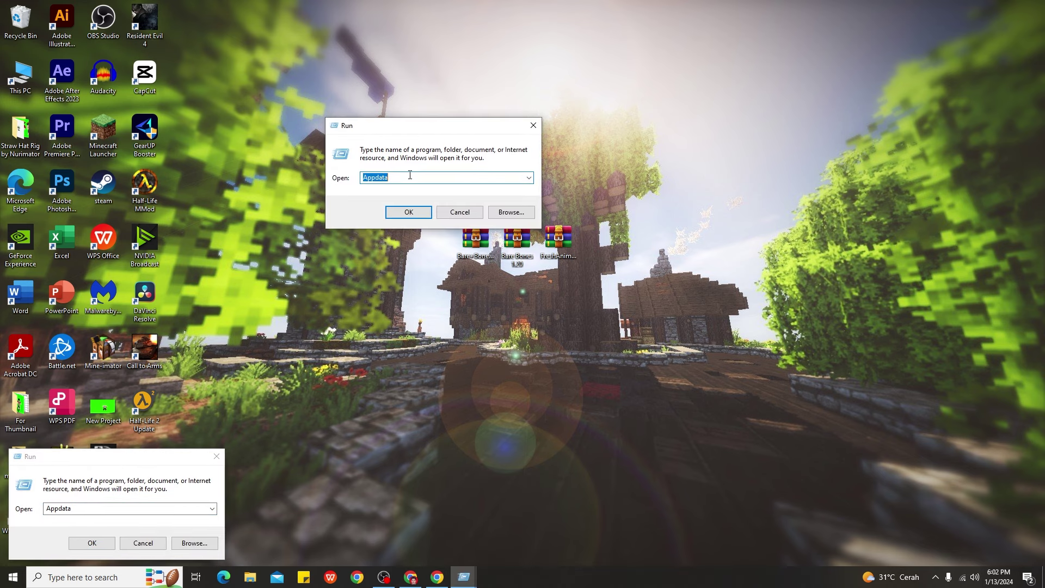
pyautogui.click(408, 212)
pyautogui.click(216, 456)
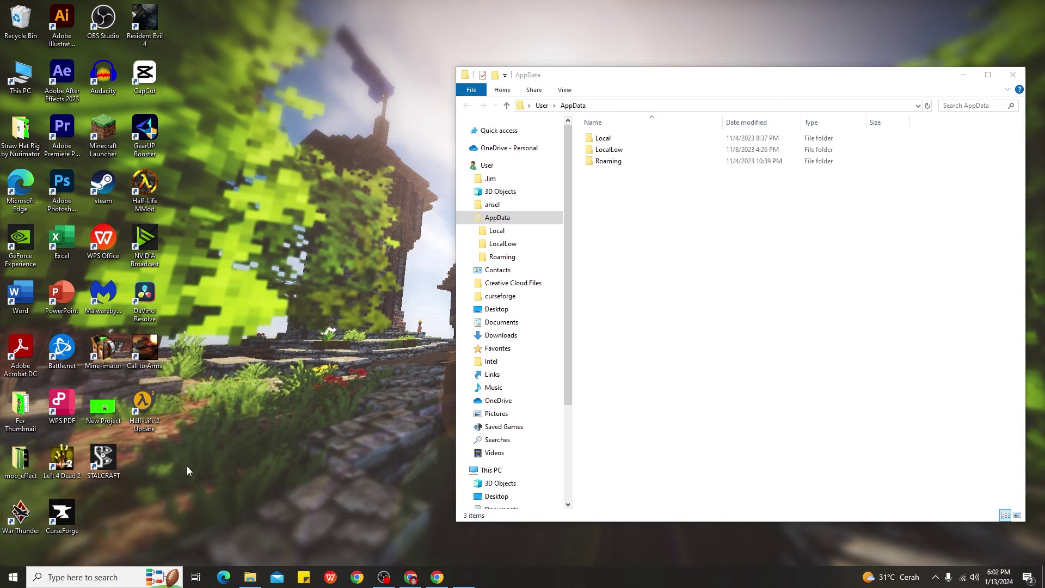
pyautogui.moveTo(645, 89); pyautogui.dragTo(387, 88)
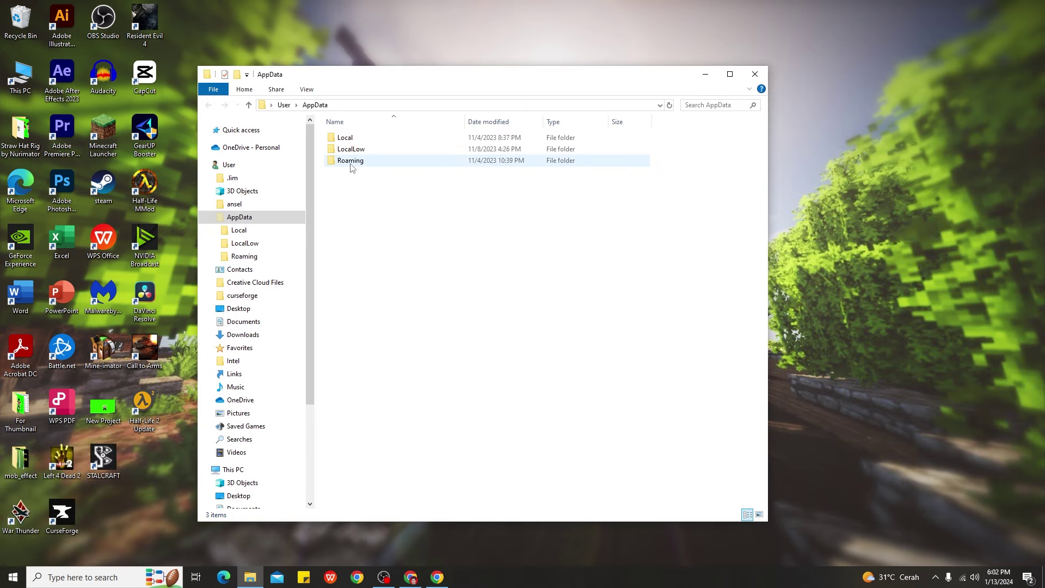
pyautogui.doubleClick(350, 160)
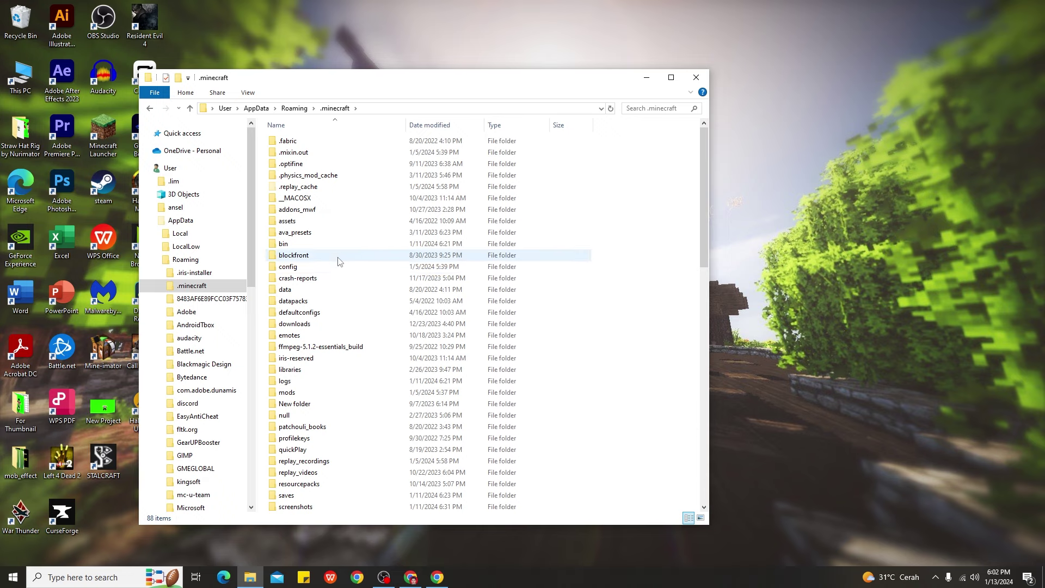
pyautogui.scroll(-4, 374, 262)
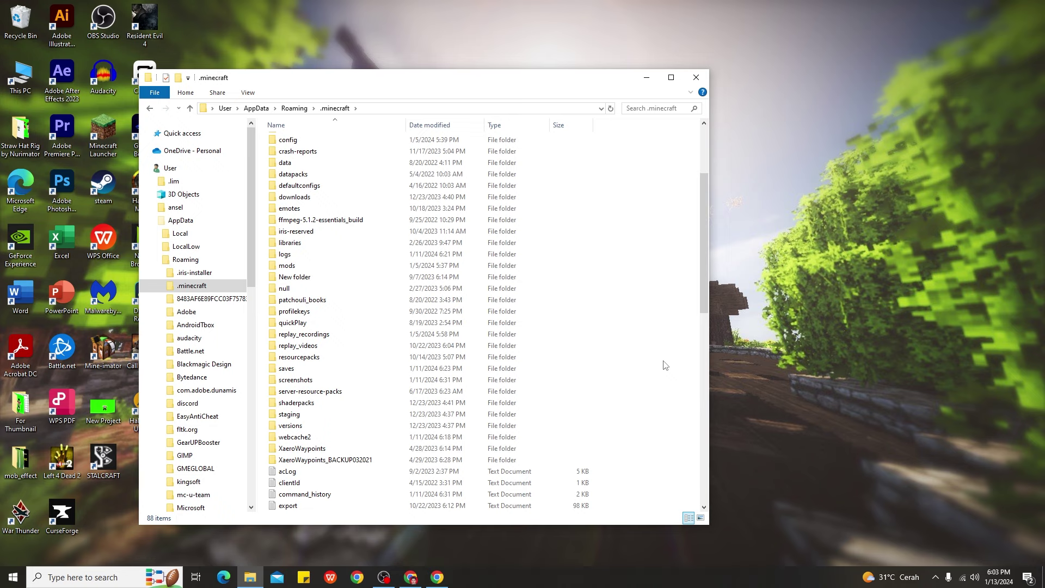
# Open the resourcepacks folder and move its window so the desktop archives are visible
pyautogui.click(313, 360)
pyautogui.doubleClick(313, 360)
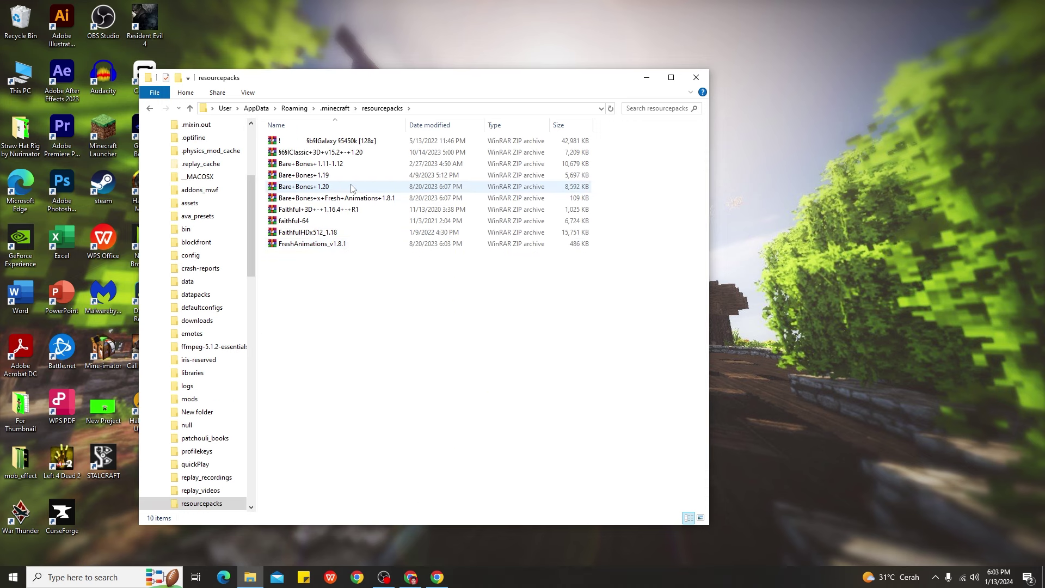
pyautogui.moveTo(527, 84); pyautogui.dragTo(896, 163)
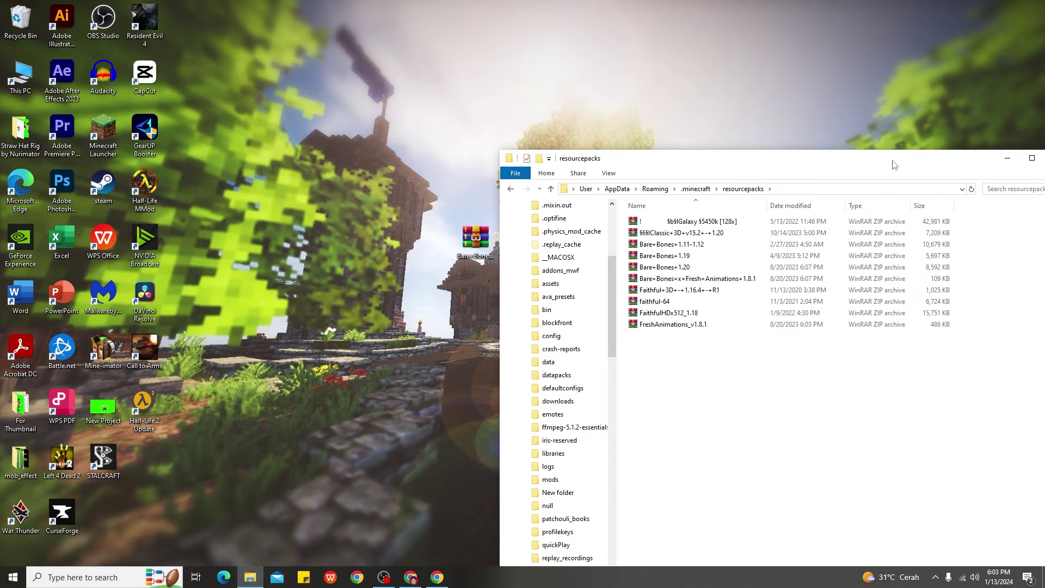
pyautogui.moveTo(660, 158); pyautogui.dragTo(398, 284)
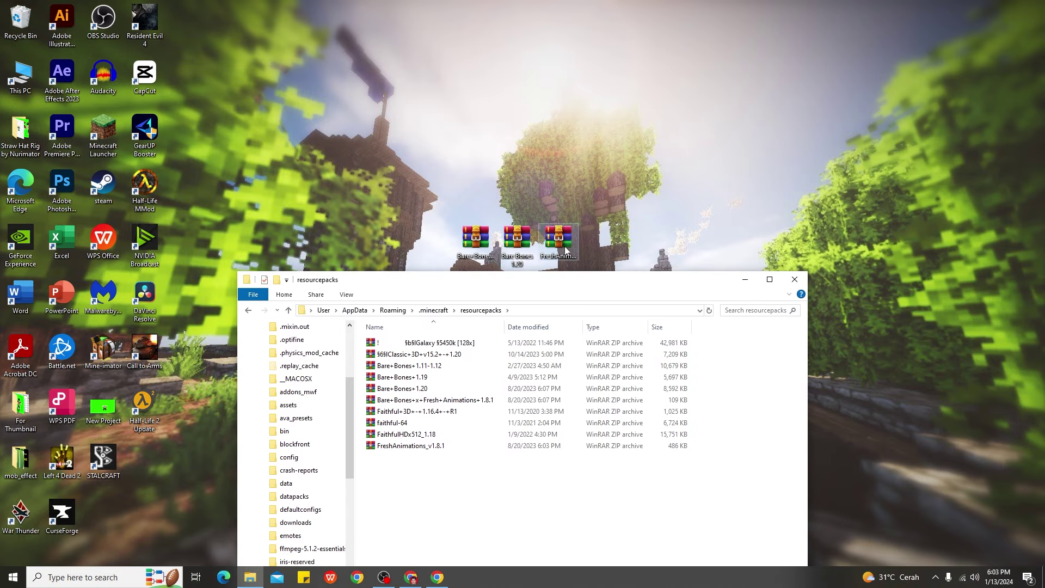
# Move the three pack ZIPs from the desktop into resourcepacks, replacing same-named files, and close Explorer
pyautogui.moveTo(433, 197); pyautogui.dragTo(552, 474)
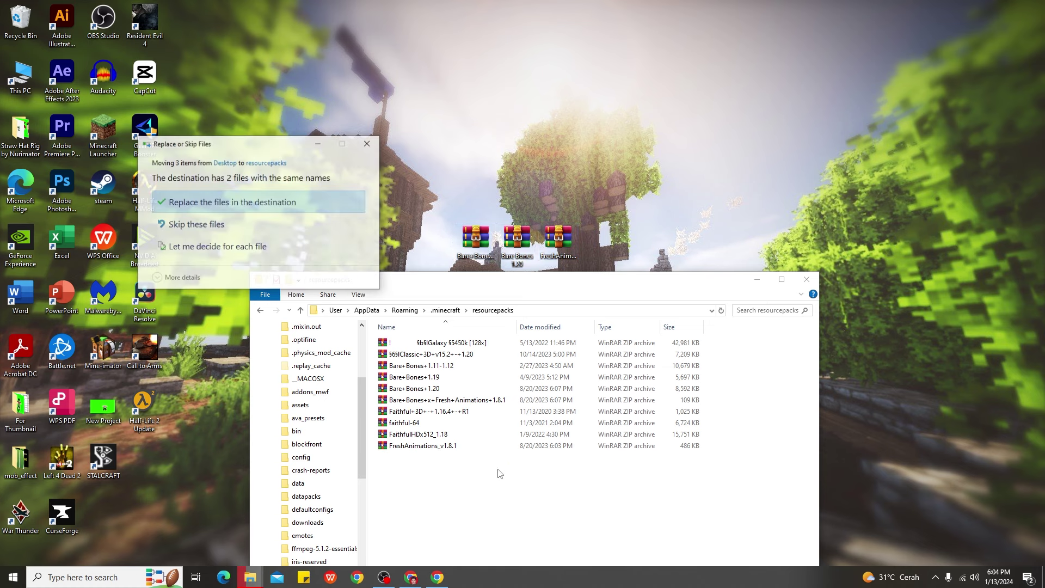
pyautogui.click(222, 210)
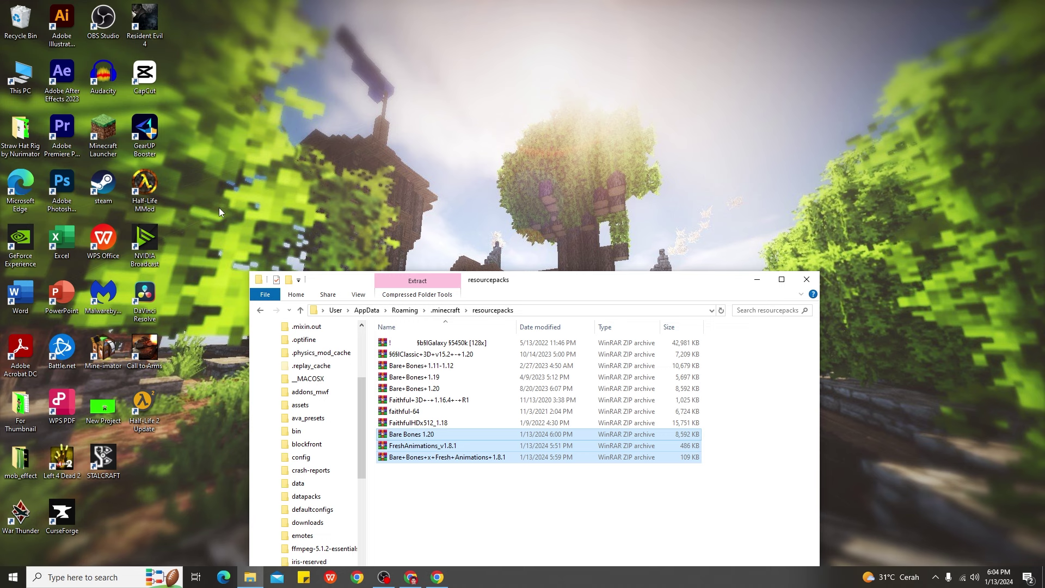
pyautogui.hotkey('alt', 'F4')
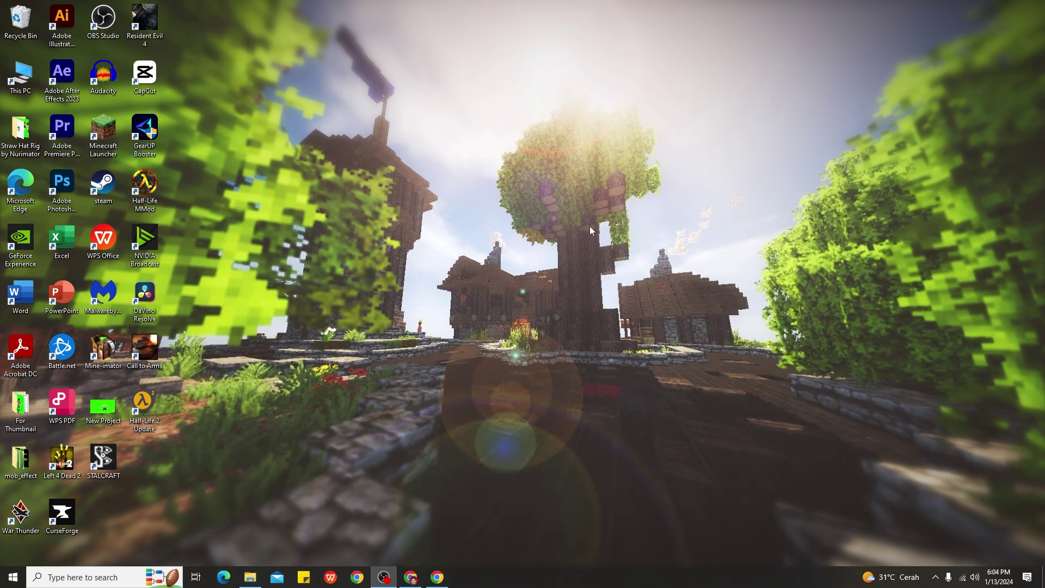
# Launch Minecraft 1.20.4 with the OptiFine installation from the Minecraft Launcher
pyautogui.doubleClick(108, 136)
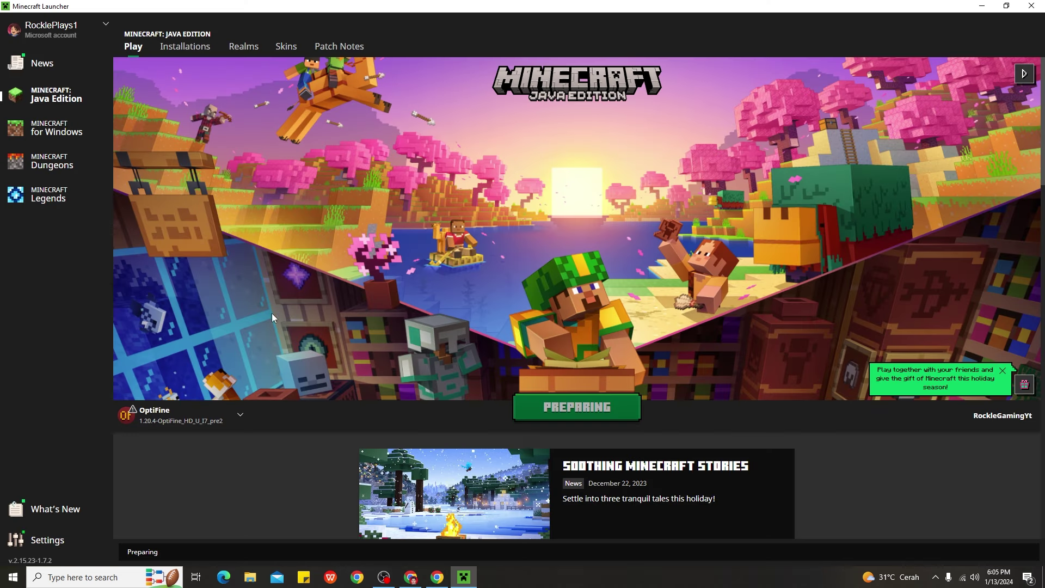
pyautogui.moveTo(181, 420)
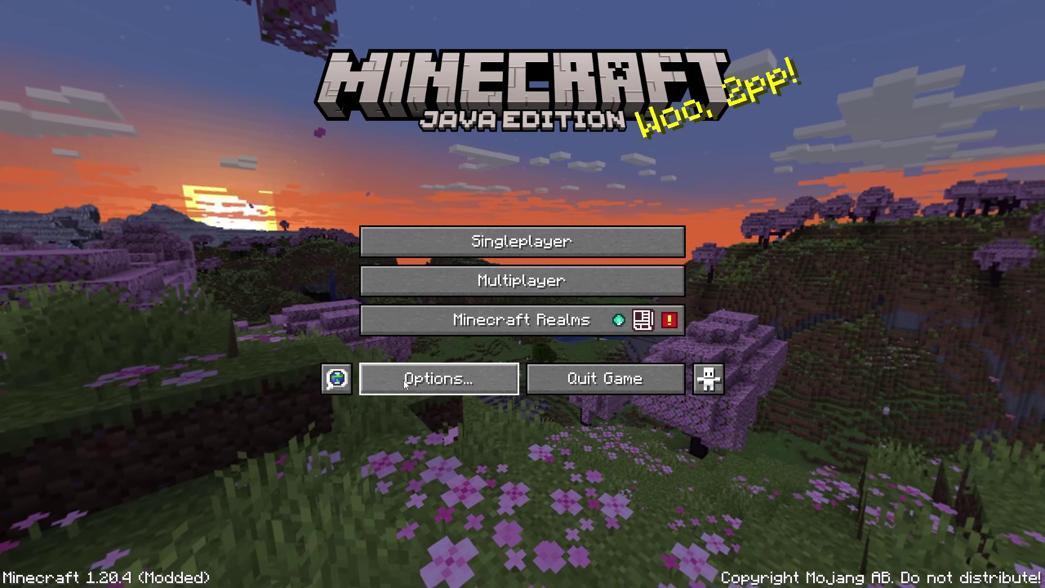
# Go to Options, then Resource Packs, on the title screen
pyautogui.click(442, 379)
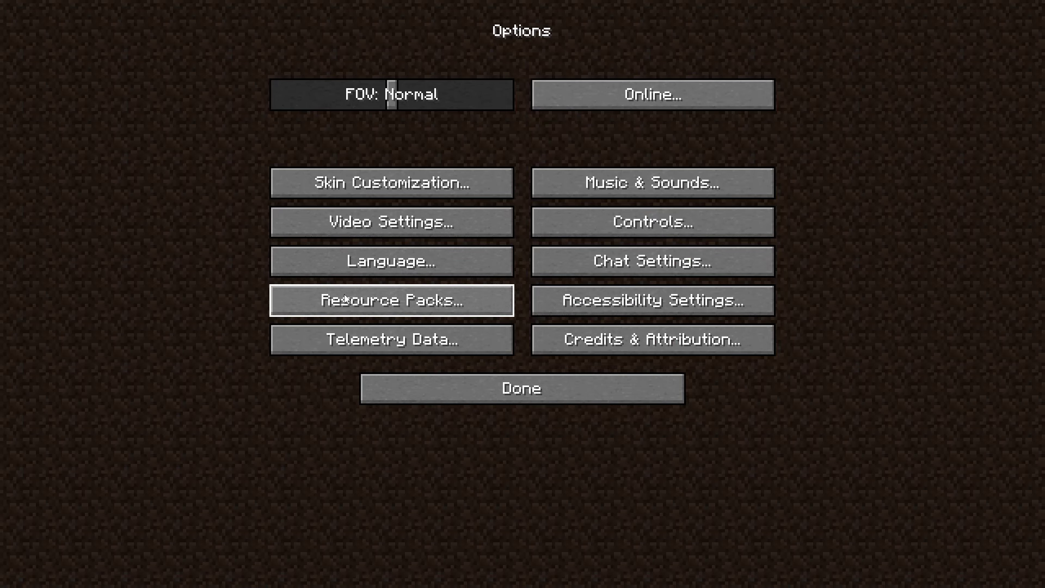
pyautogui.click(378, 312)
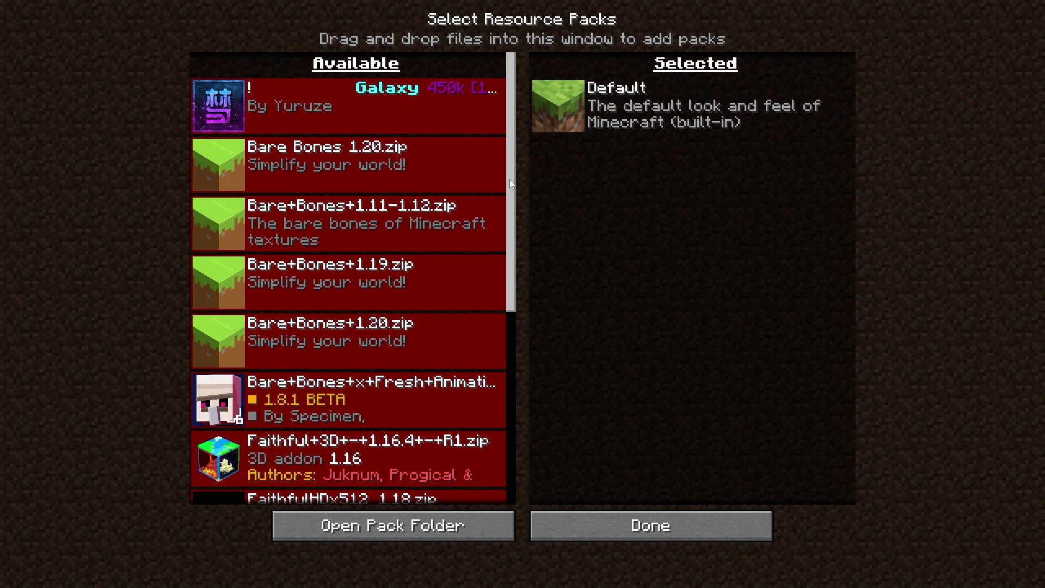
# Activate Bare Bones x Fresh Animations, FreshAnimations and Bare Bones 1.20, accepting each older-version prompt
pyautogui.moveTo(510, 179); pyautogui.dragTo(505, 267)
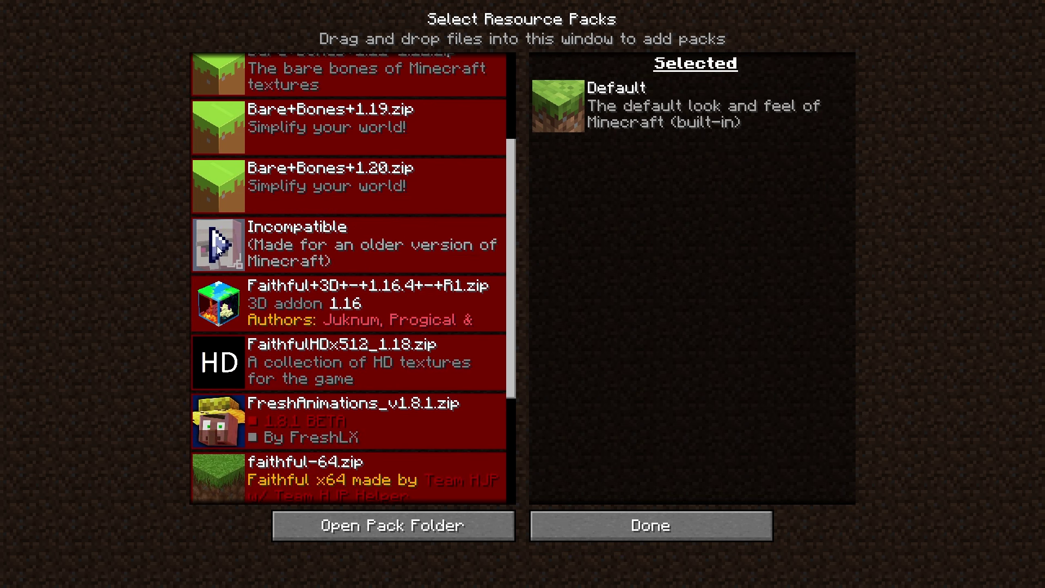
pyautogui.click(218, 248)
pyautogui.click(391, 276)
pyautogui.scroll(-5, 263, 144)
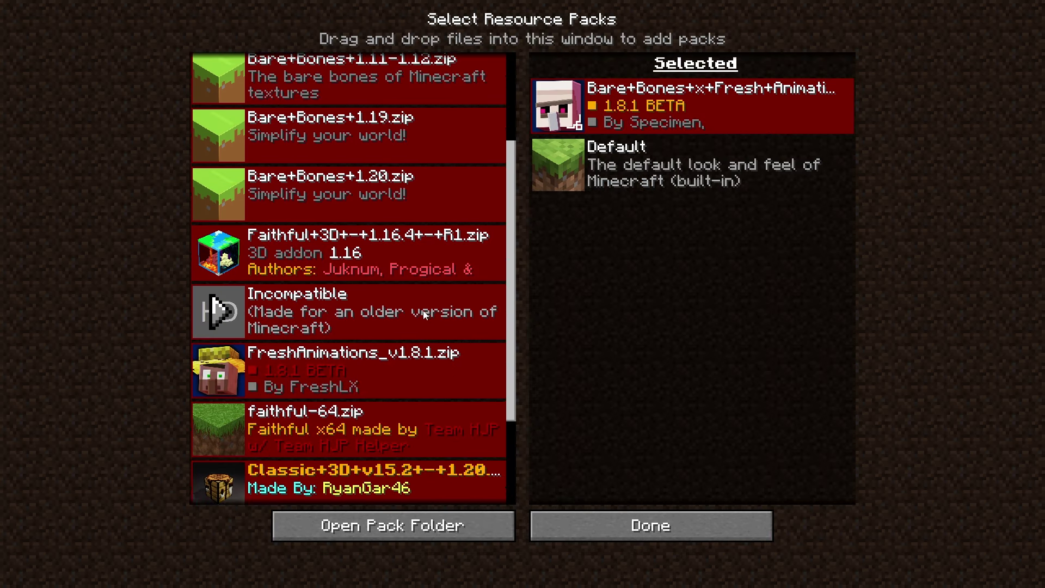
pyautogui.click(228, 344)
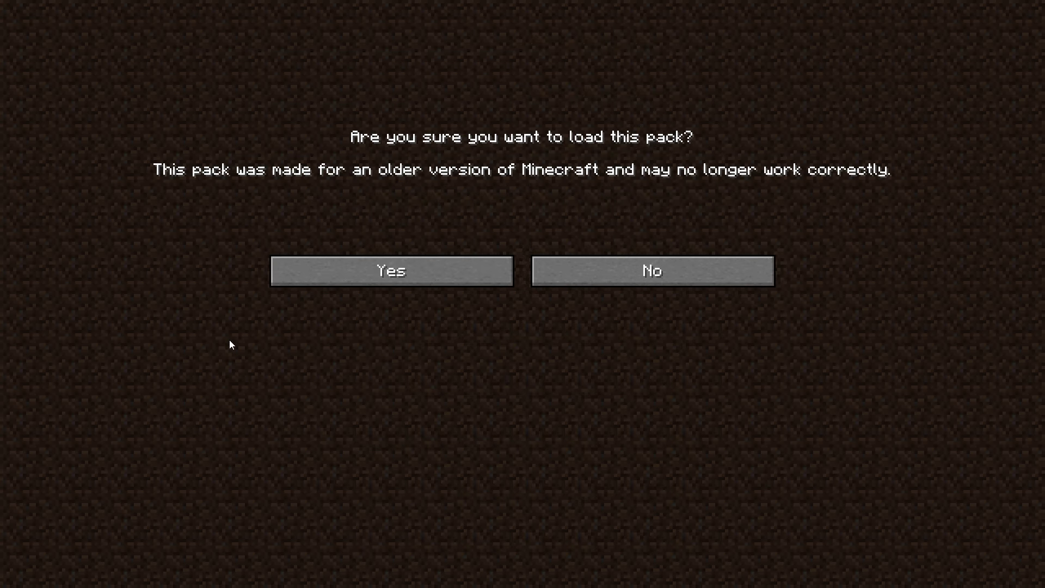
pyautogui.click(401, 270)
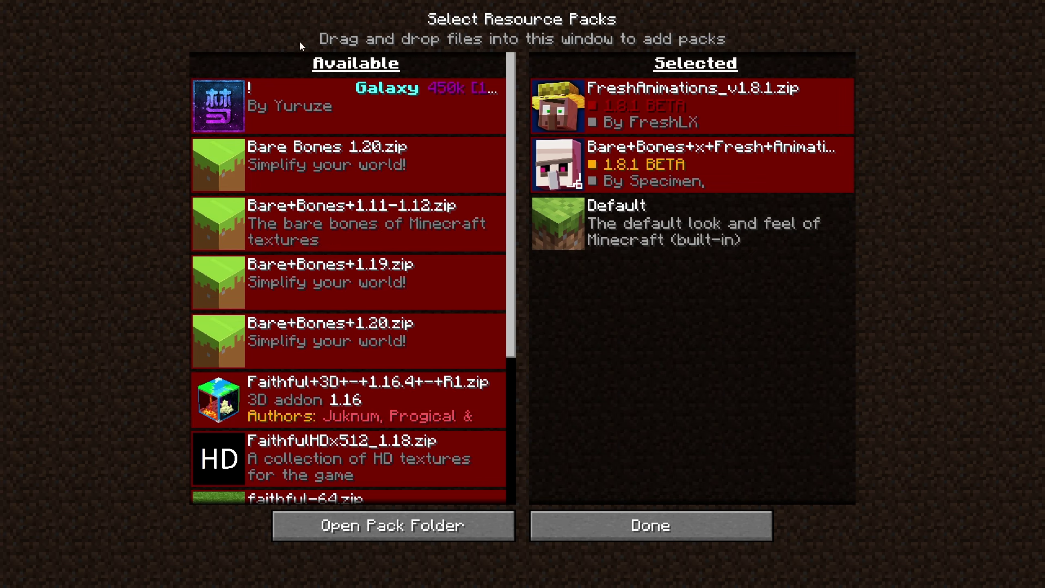
pyautogui.click(218, 163)
pyautogui.click(390, 269)
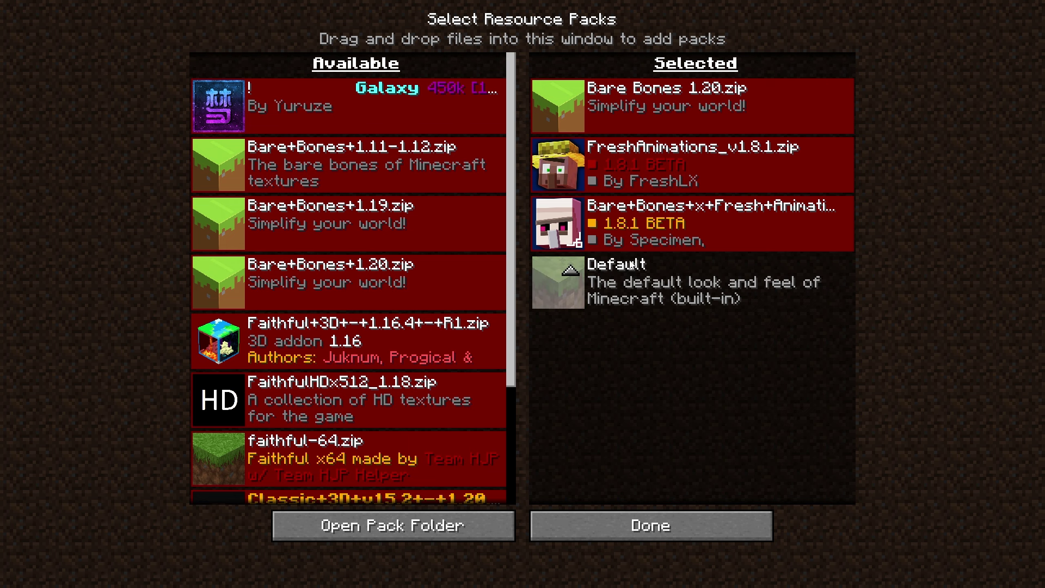
# Order the packs: Bare Bones x Fresh Animations, FreshAnimations, Bare Bones 1.20. Apply with Done
pyautogui.click(570, 154)
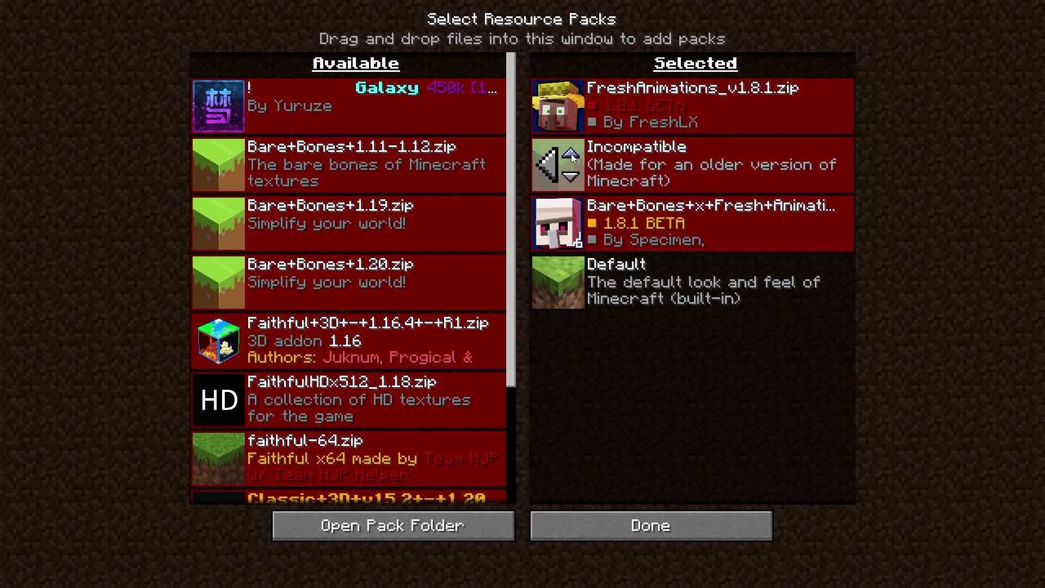
pyautogui.click(572, 216)
pyautogui.click(572, 155)
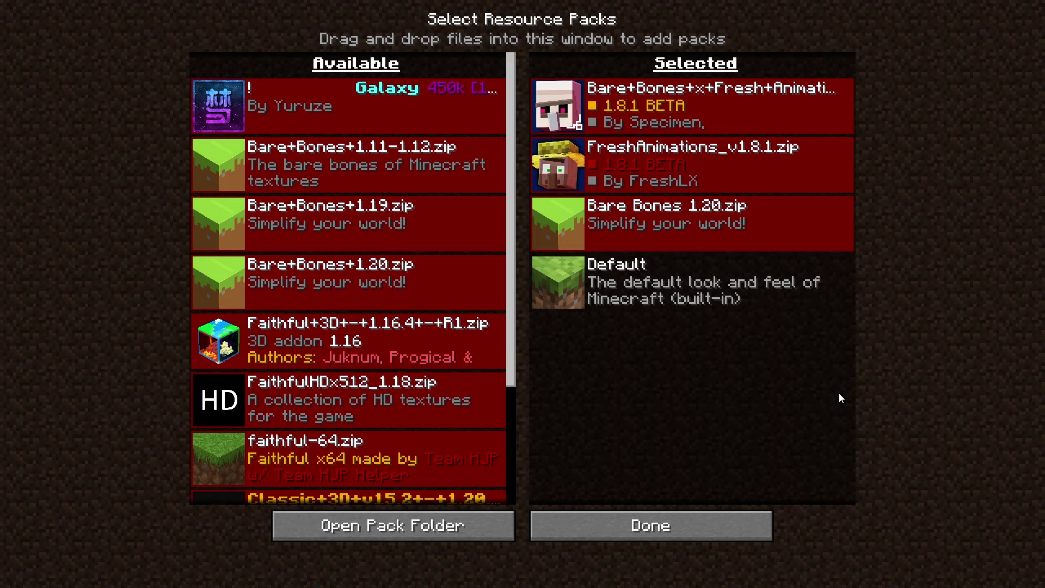
pyautogui.click(658, 521)
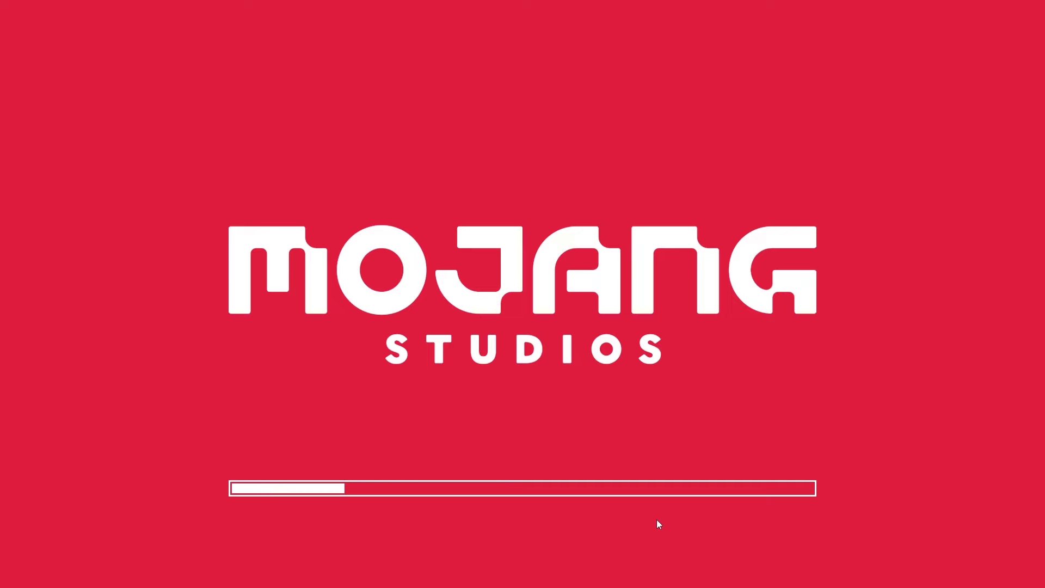